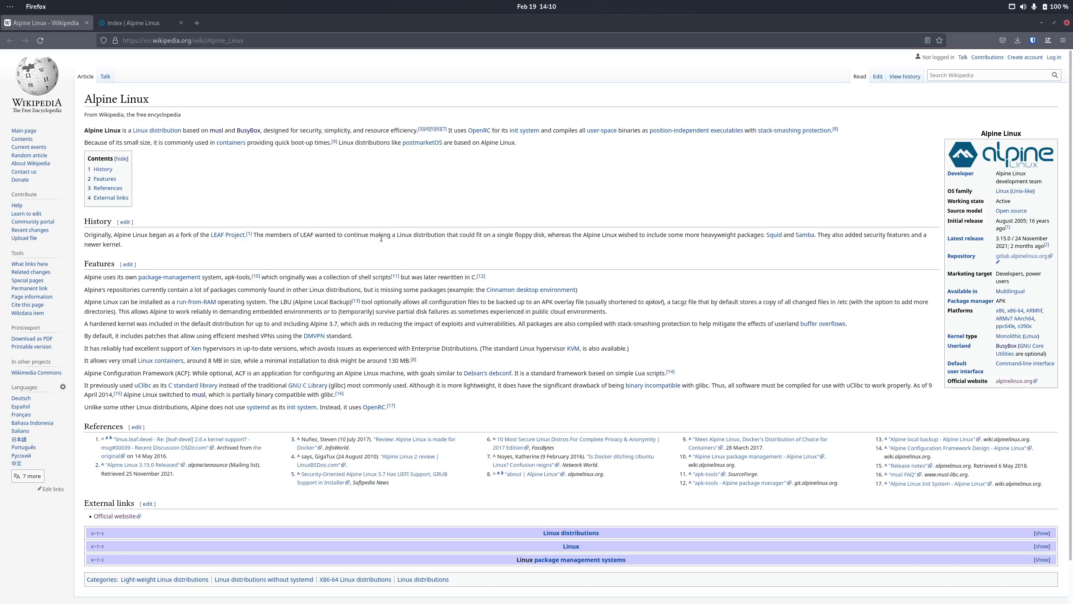
Step: Go from the alpinelinux.org homepage tab to the Downloads page
left_click(127, 28)
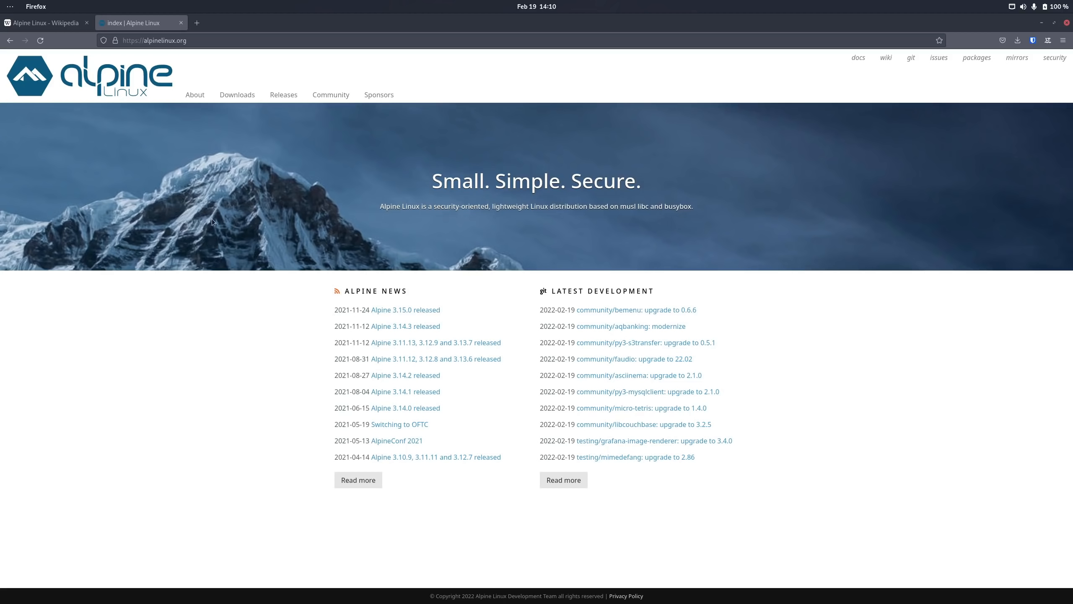
left_click(244, 96)
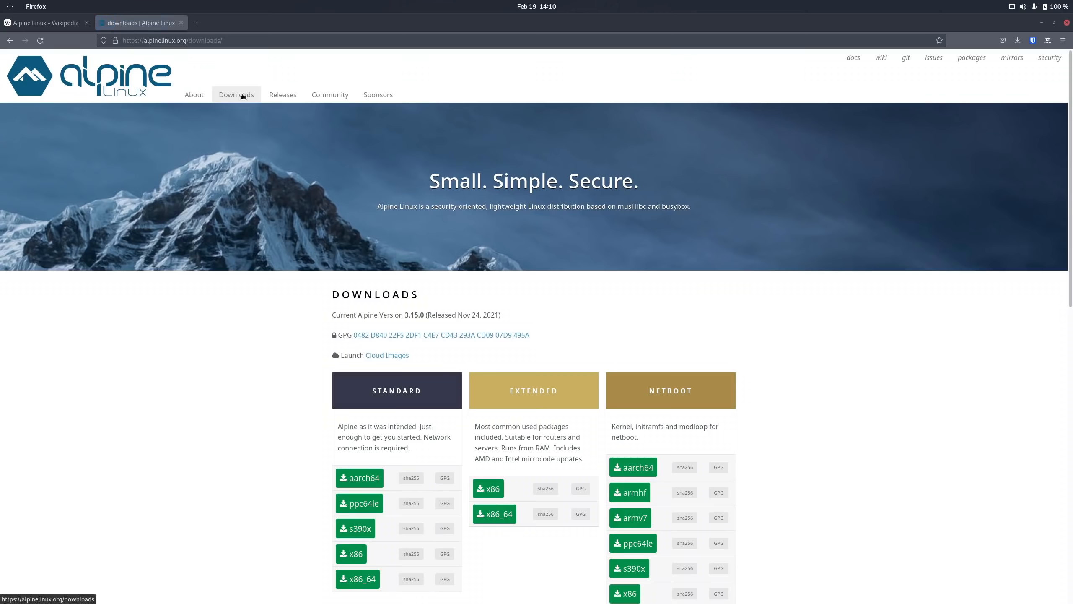
scroll(249, 386, "down", 5)
scroll(249, 386, "up", 1)
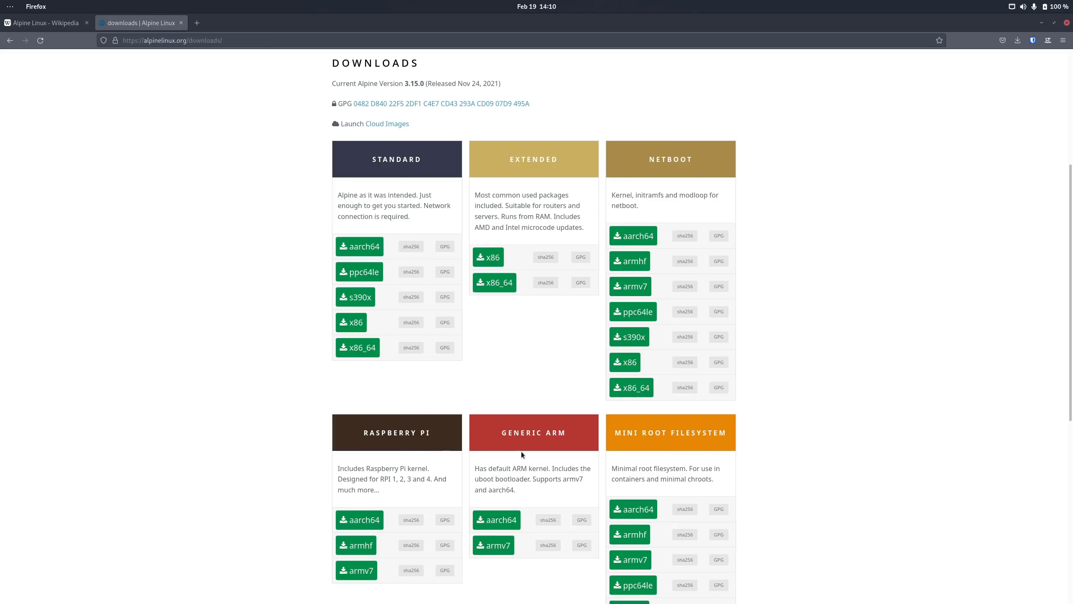
Step: Scroll through the Standard, Extended and Netboot download editions
scroll(795, 461, "down", 8)
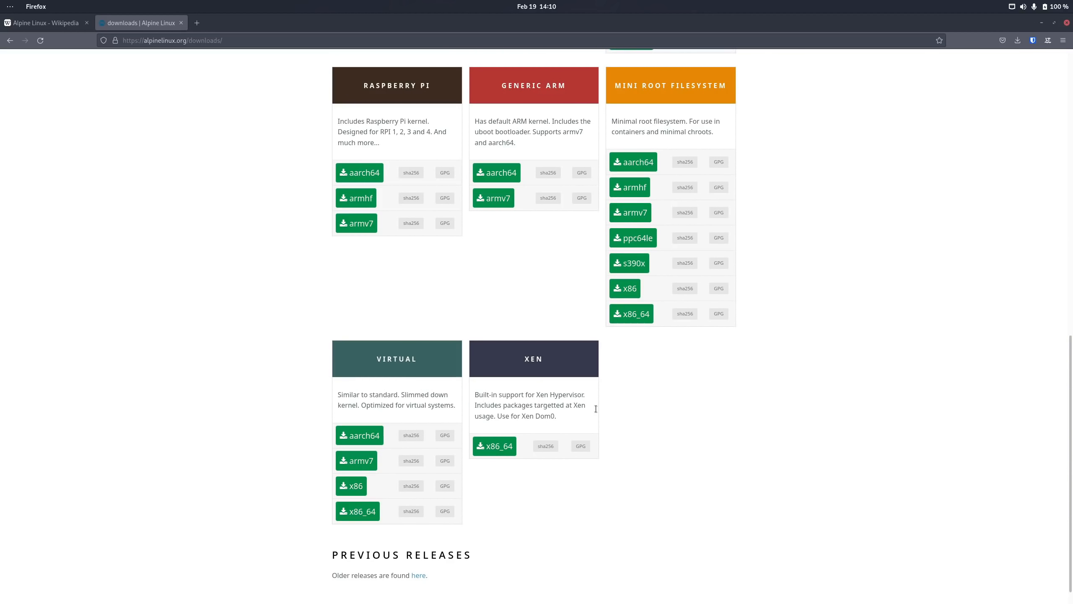
scroll(692, 419, "up", 4)
scroll(692, 419, "down", 1)
scroll(691, 419, "up", 4)
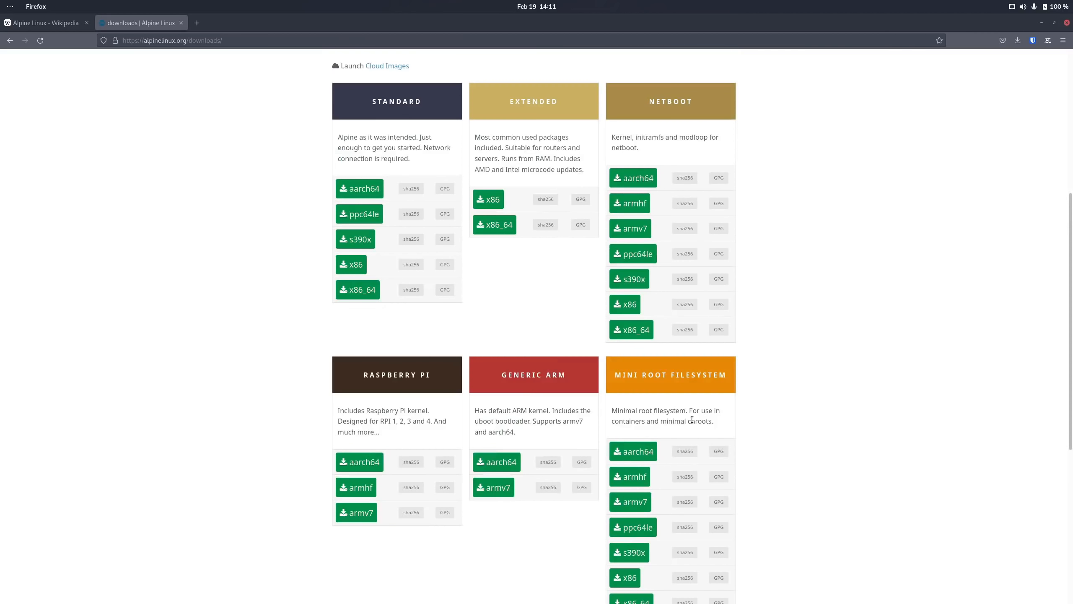
scroll(692, 419, "up", 3)
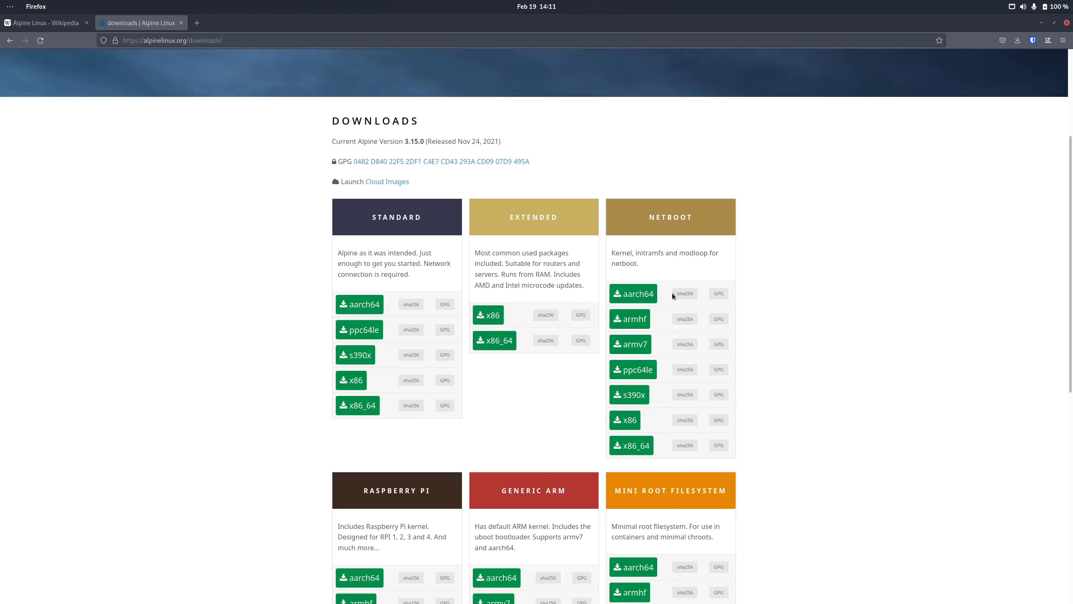
scroll(672, 294, "down", 3)
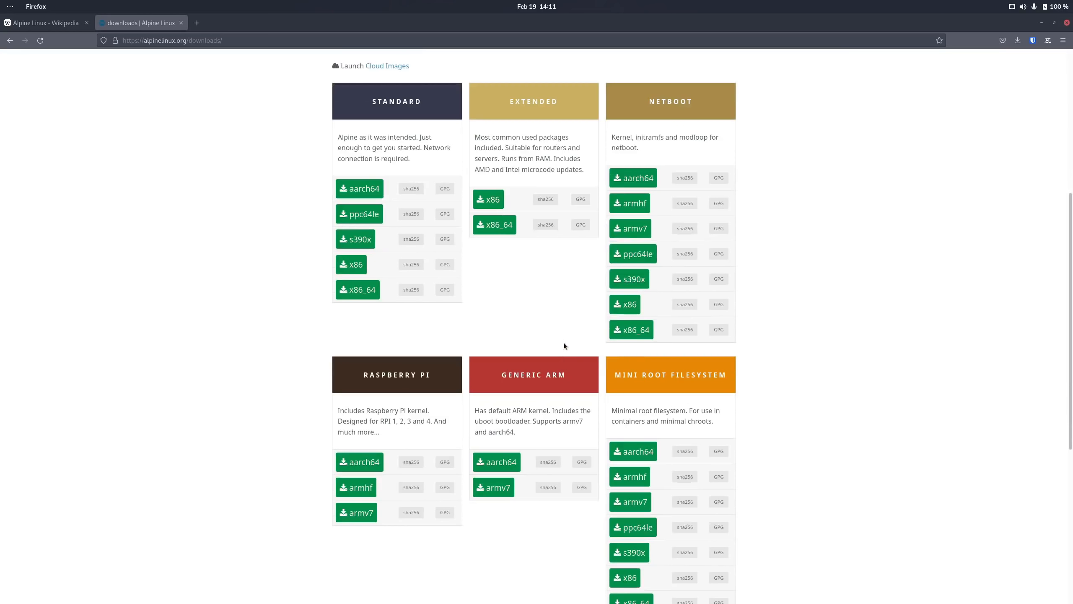
scroll(564, 345, "up", 2)
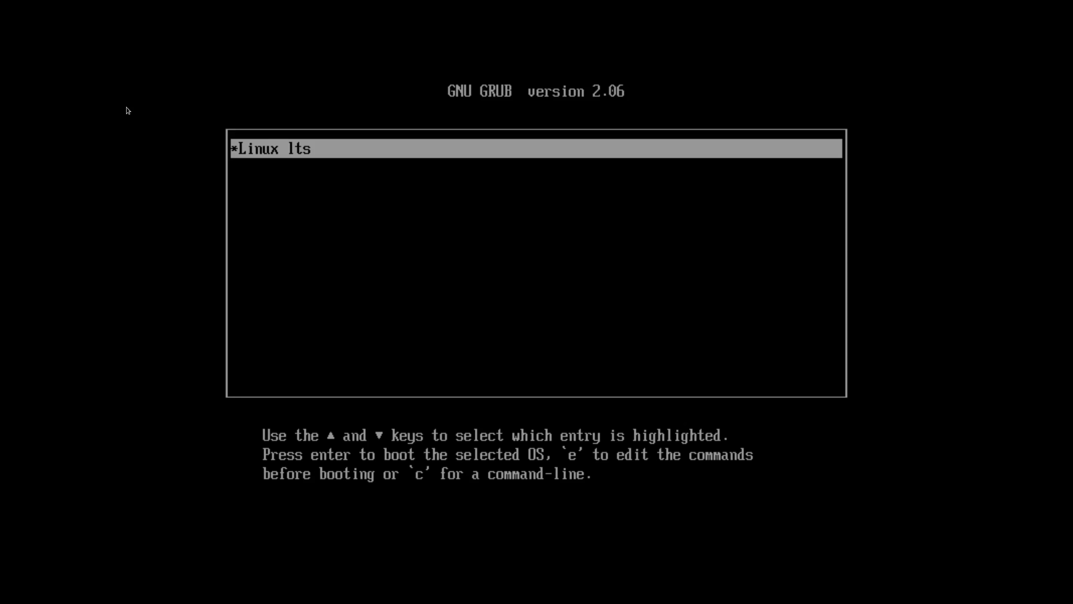
Step: Boot the GRUB Linux lts entry, log in as root, and clear the console with Ctrl+L
key("Return")
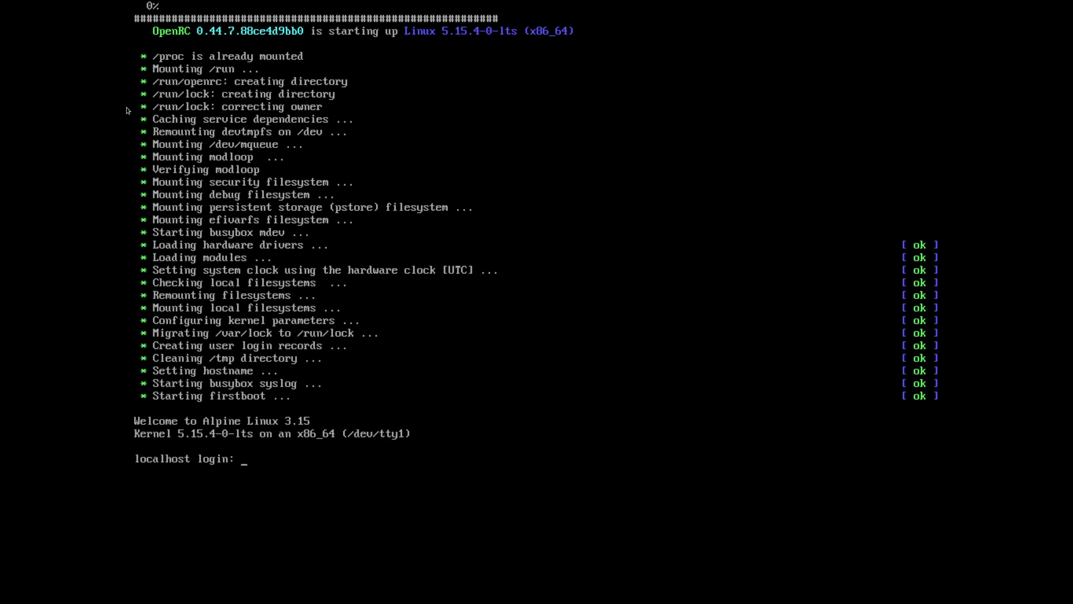
type("root")
key("Return")
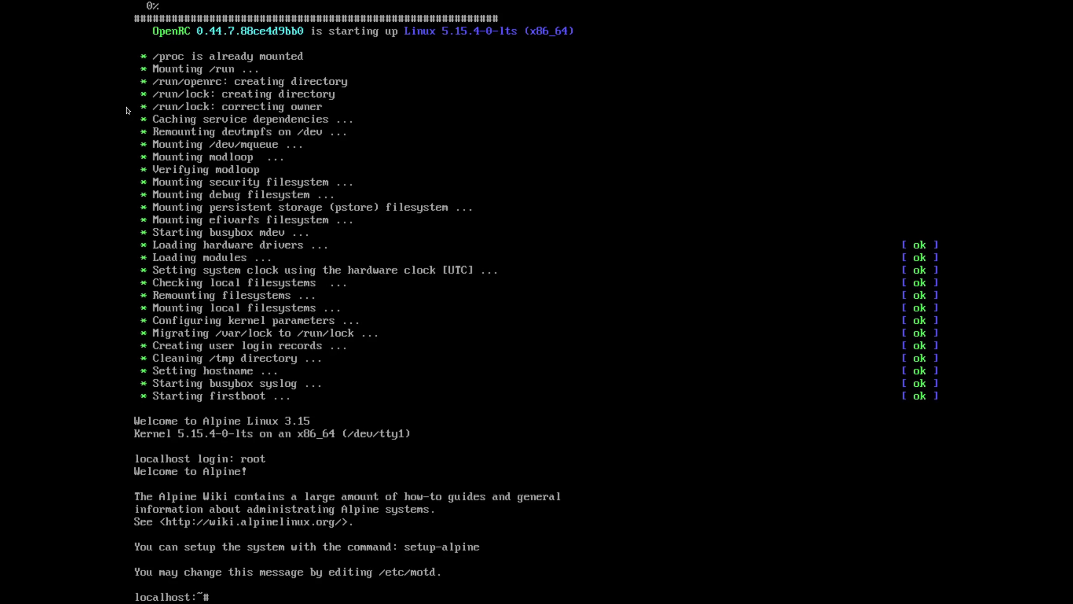
key("ctrl+l")
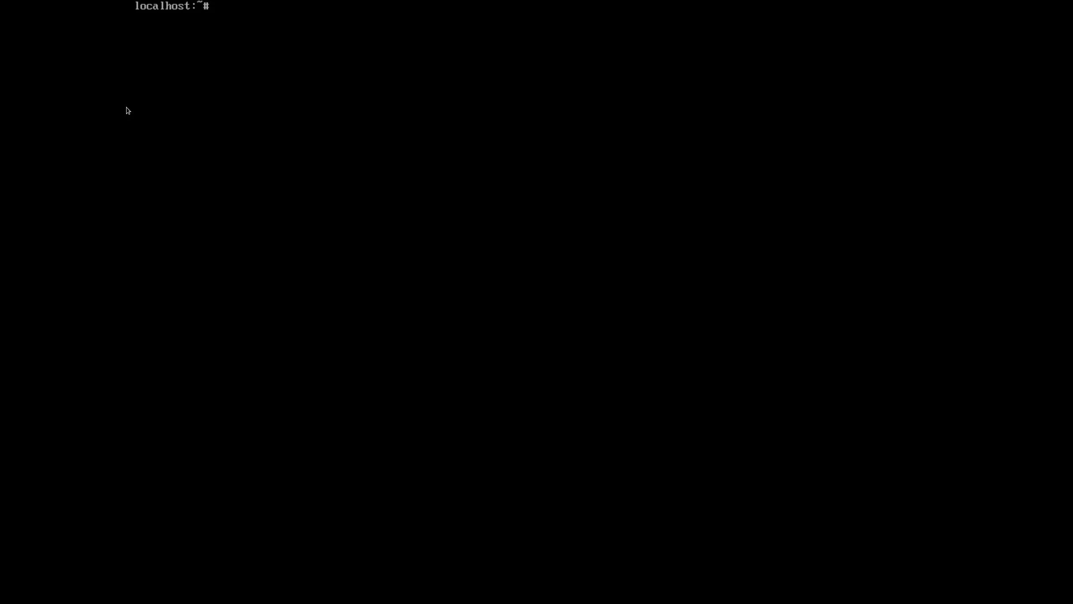
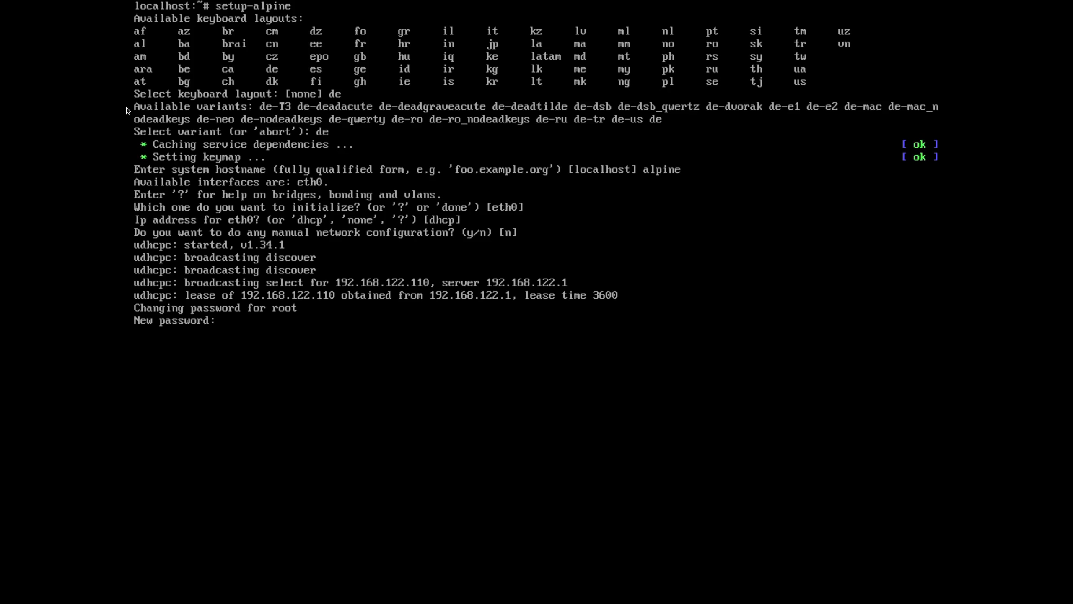
Step: Set and confirm the root password, list timezones with ?, keep UTC, and leave the proxy unset
key("Return")
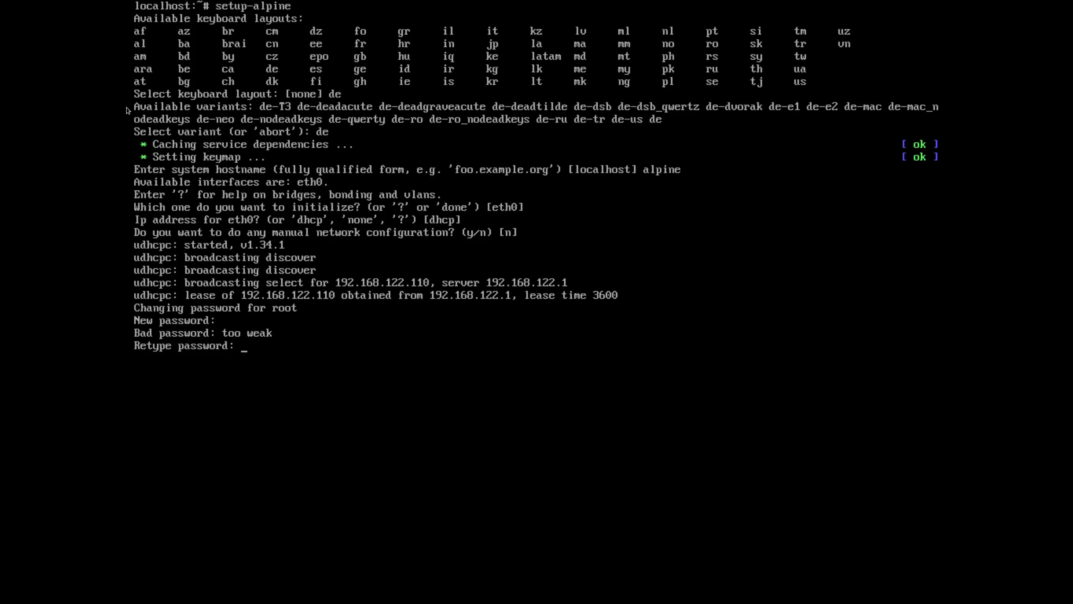
key("Return")
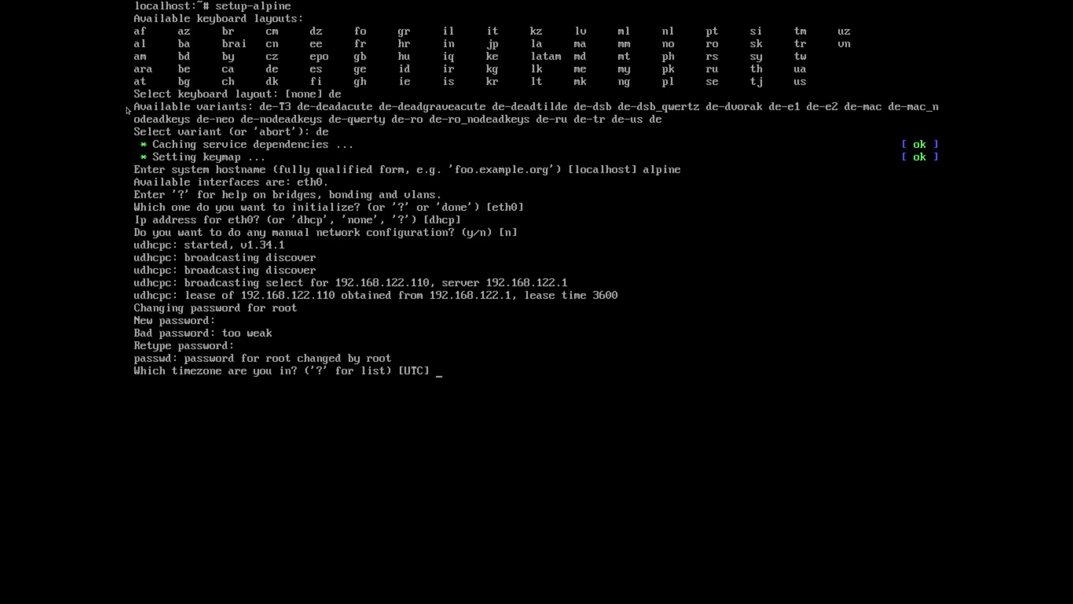
type("?")
key("Return")
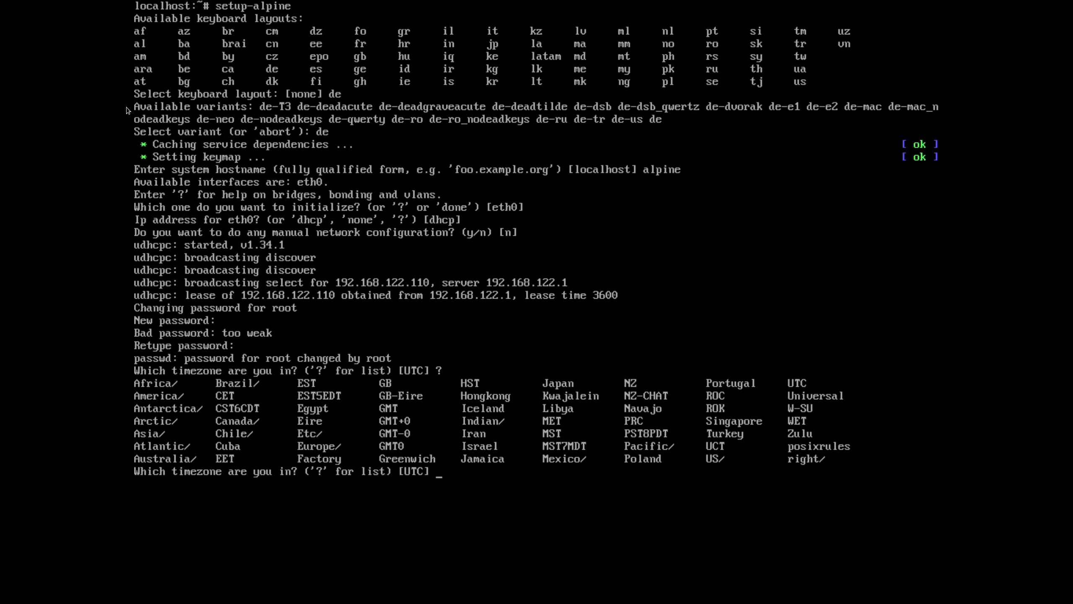
key("Return")
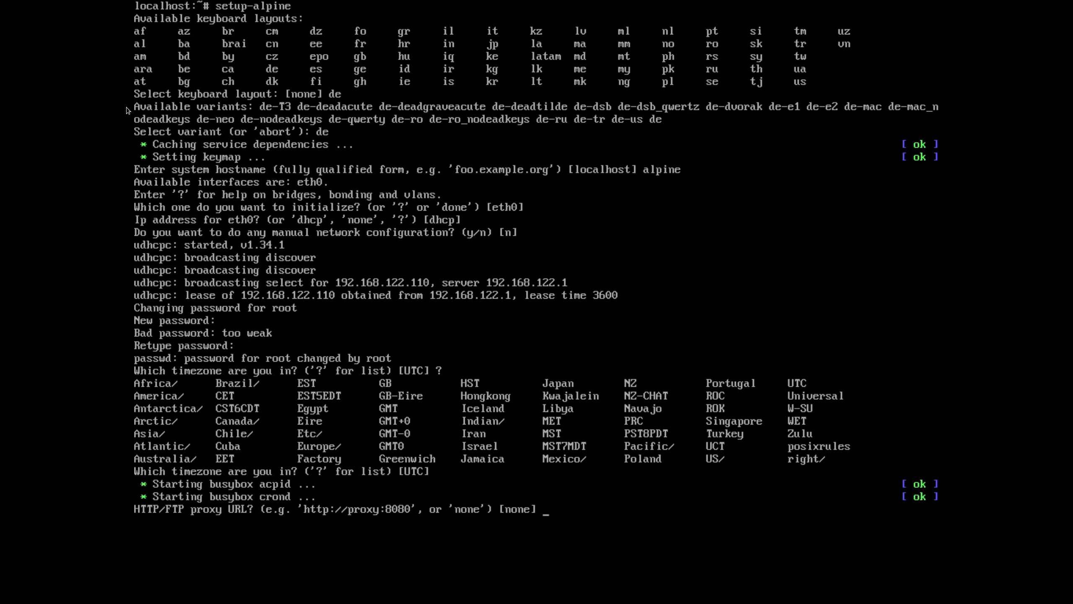
key("Return")
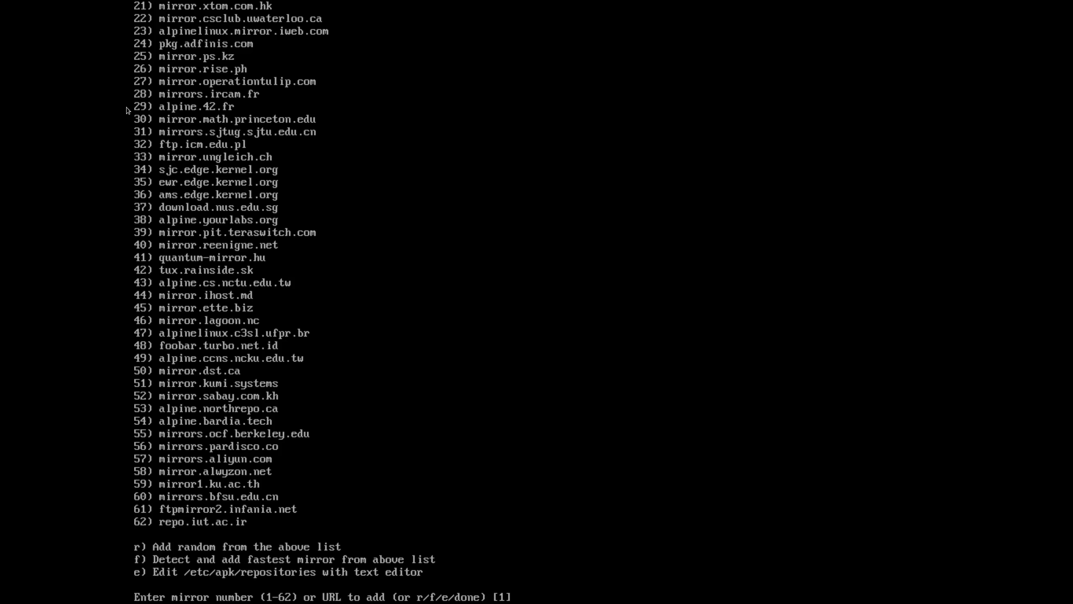
Step: Add the fastest mirror, mirror.alwyzon.net, then enter none at the SSH server prompt
type("f")
key("Return")
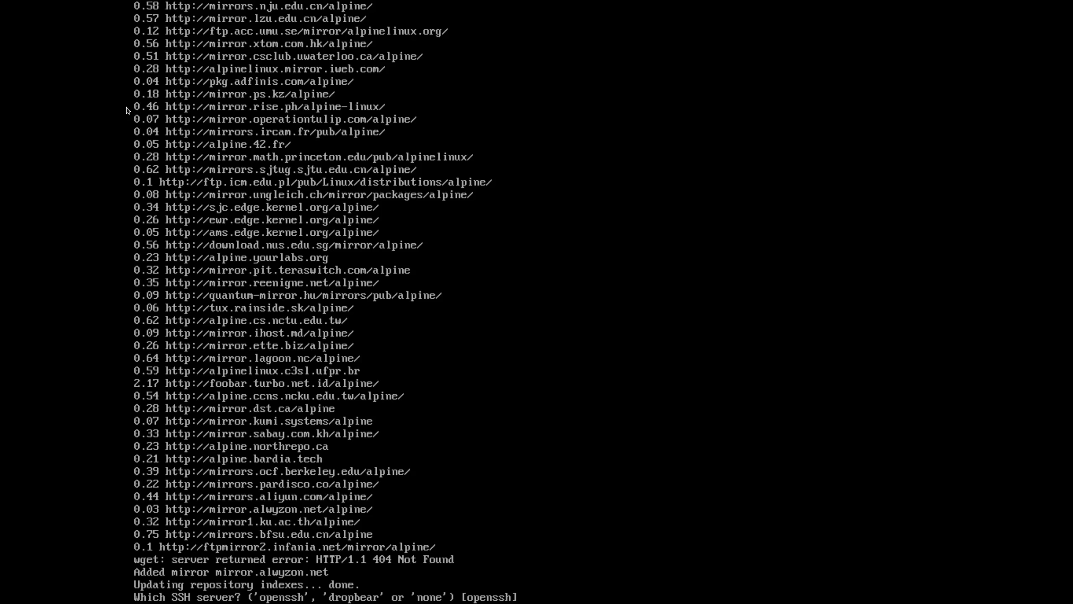
type("none")
Step: Confirm no SSH server and select the 53.7 GB disk vda for installation
key("Return")
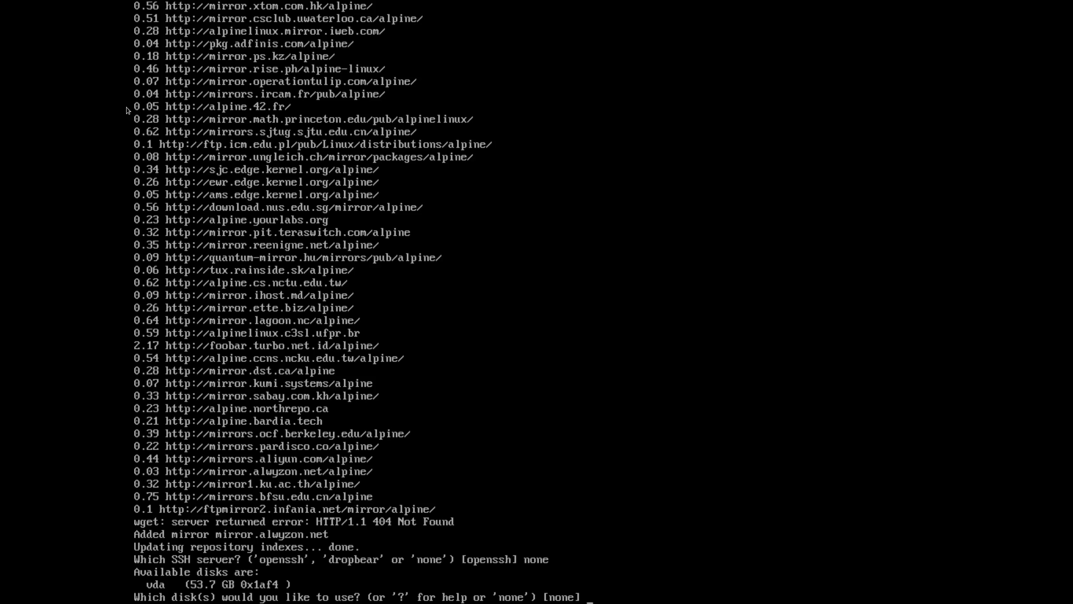
type("vda")
key("Return")
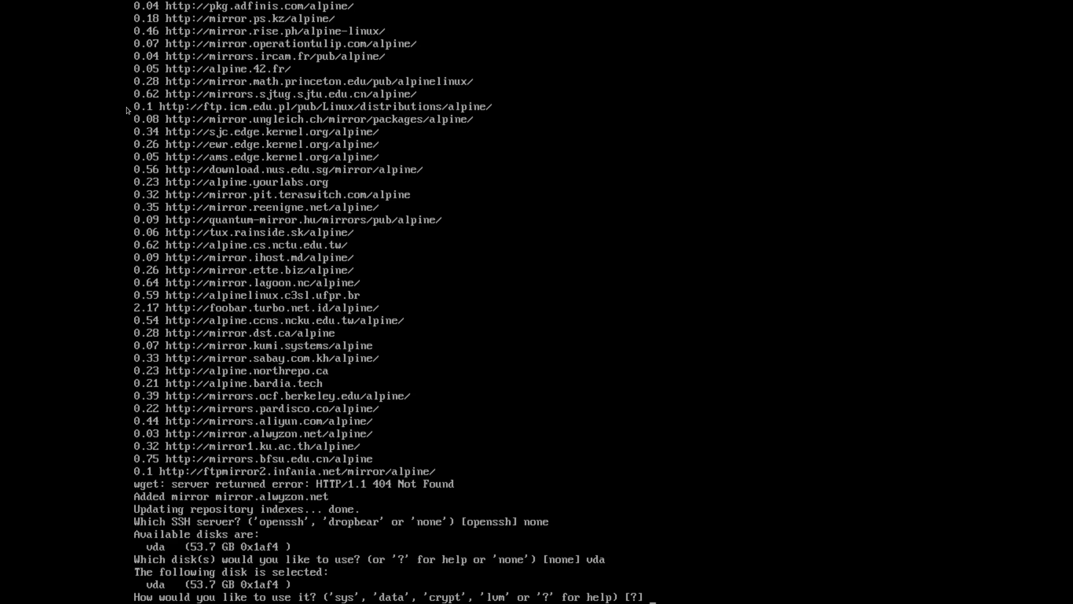
Step: Review the disk-mode help, then choose sys mode for vda
key("Return")
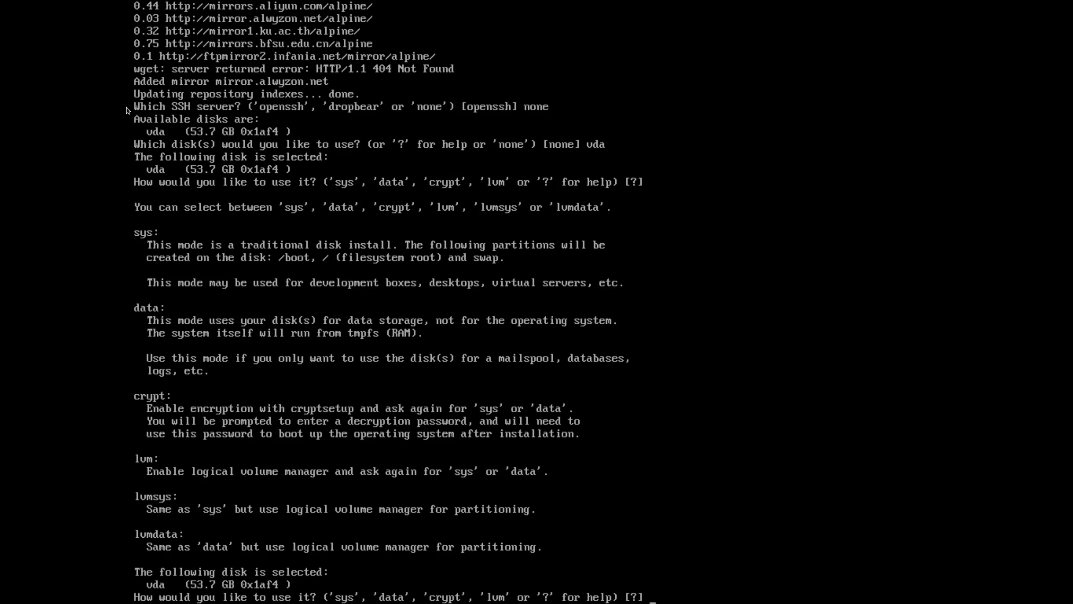
type("sys")
key("Return")
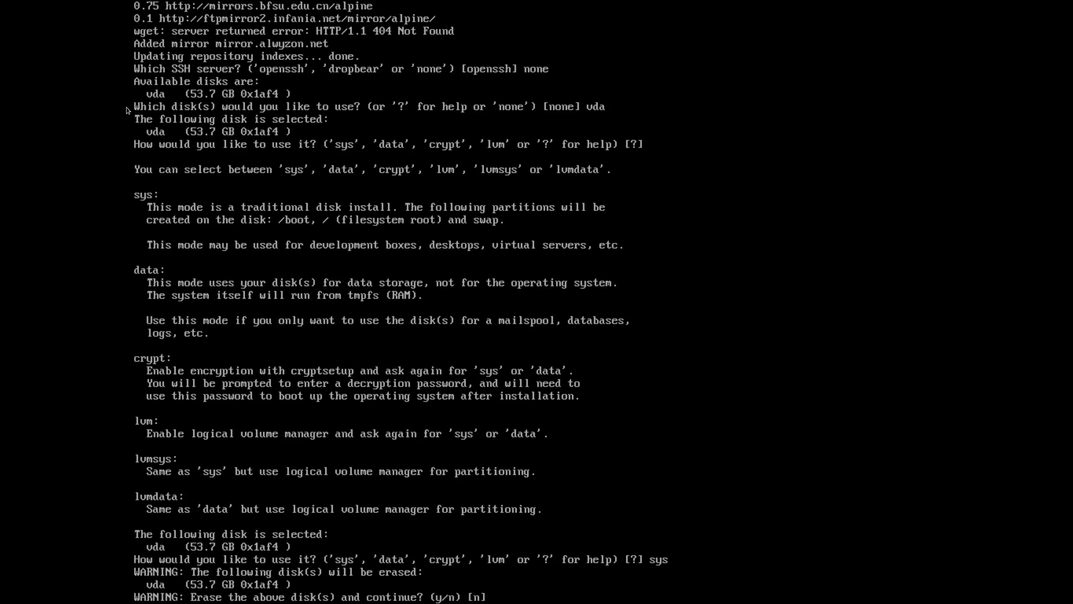
Step: Confirm erasing vda to install Alpine, then reboot into the installed system
type("y")
key("Return")
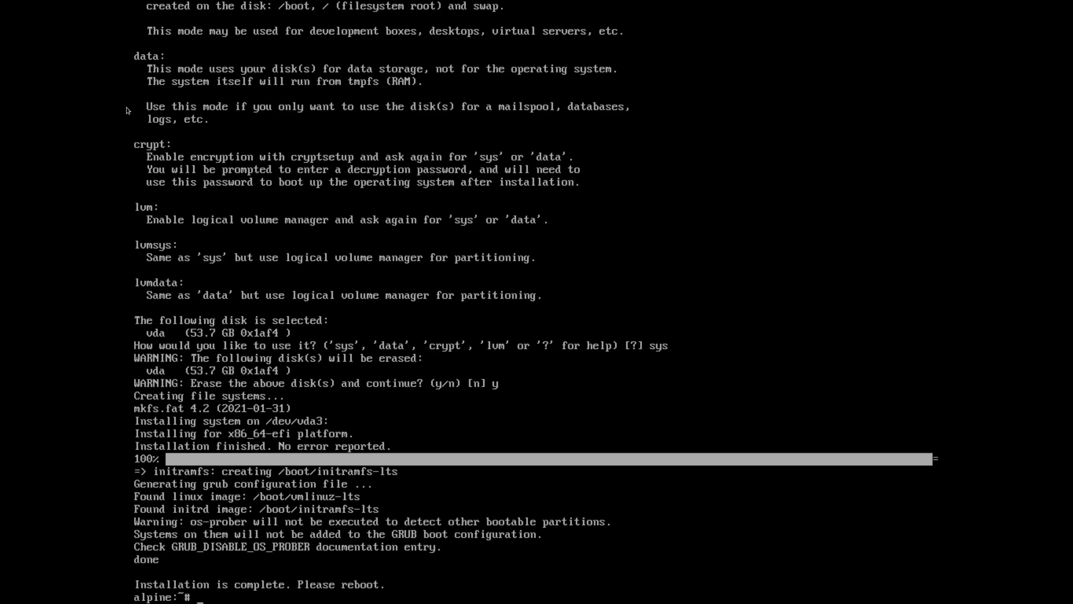
type("reboot")
key("Return")
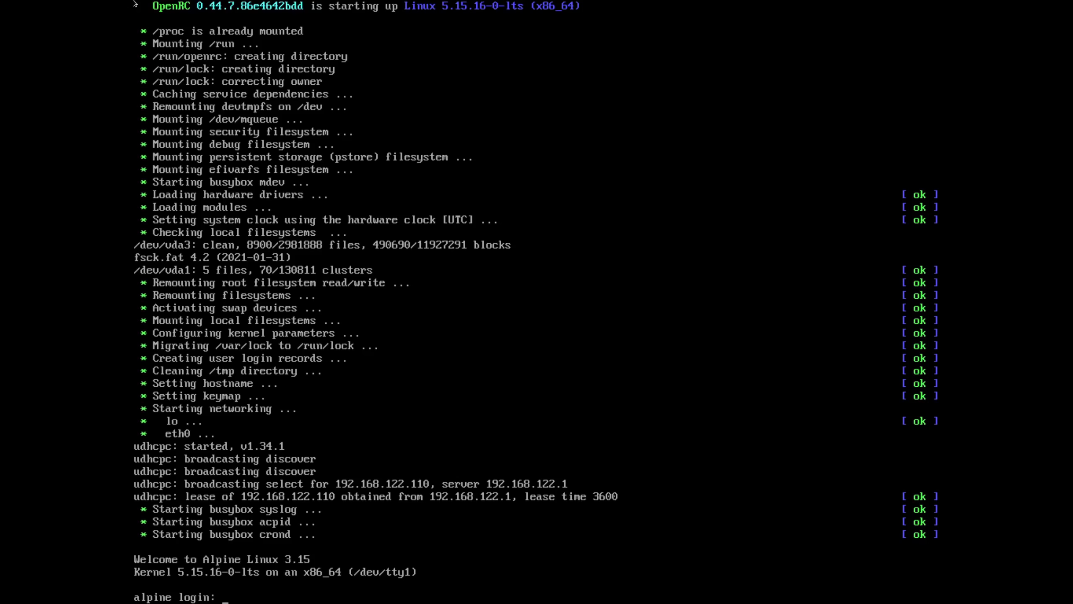
Step: Log in as root, clear the screen, and run free -h showing 7.8G RAM, 4.0G swap
type("root")
key("Return")
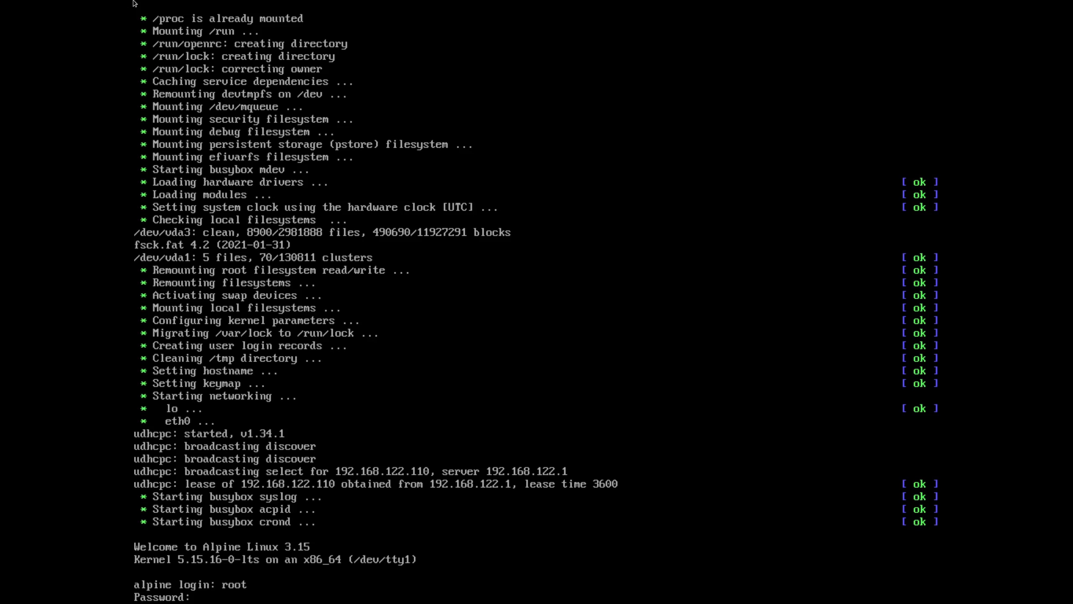
key("Return")
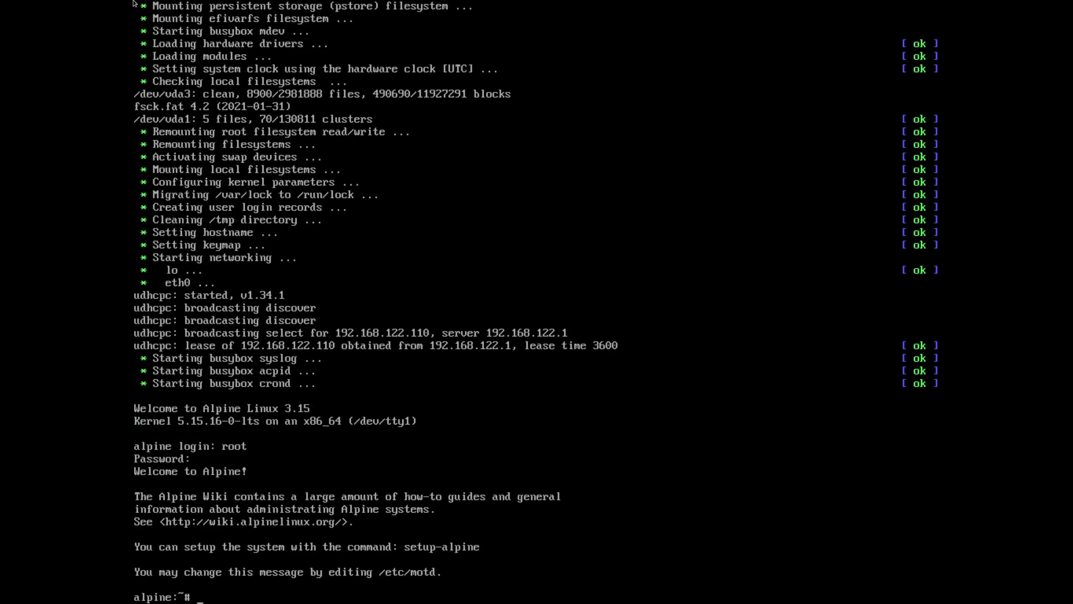
key("ctrl+l")
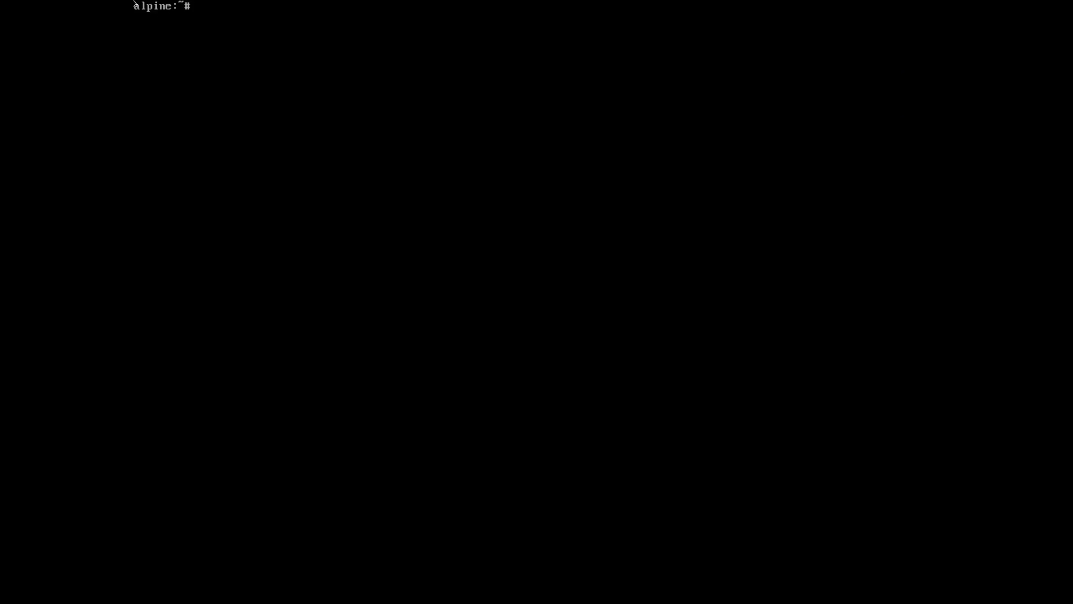
type("free -h")
key("Return")
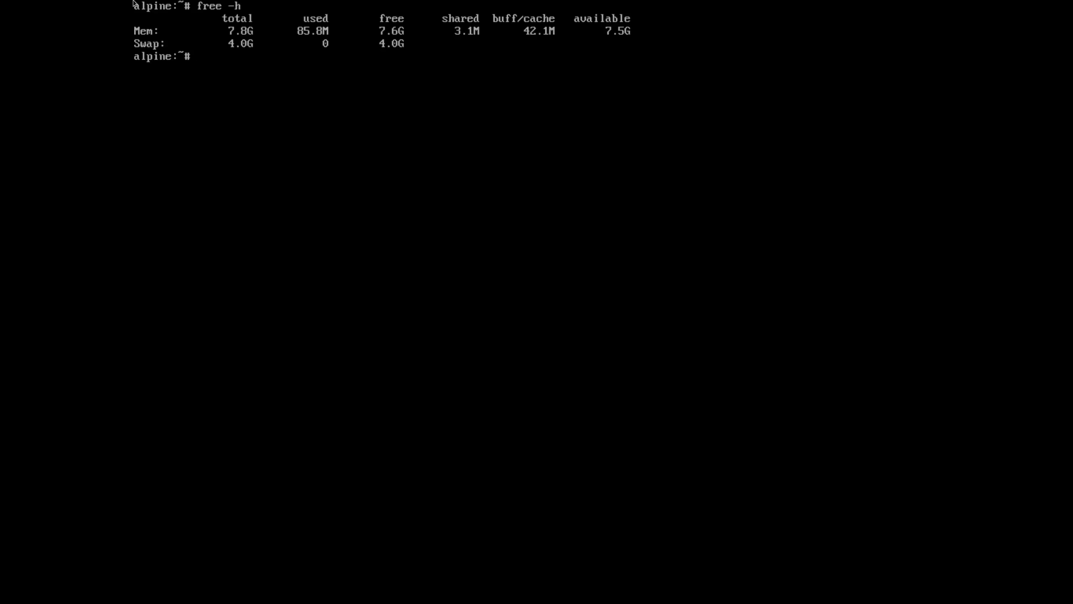